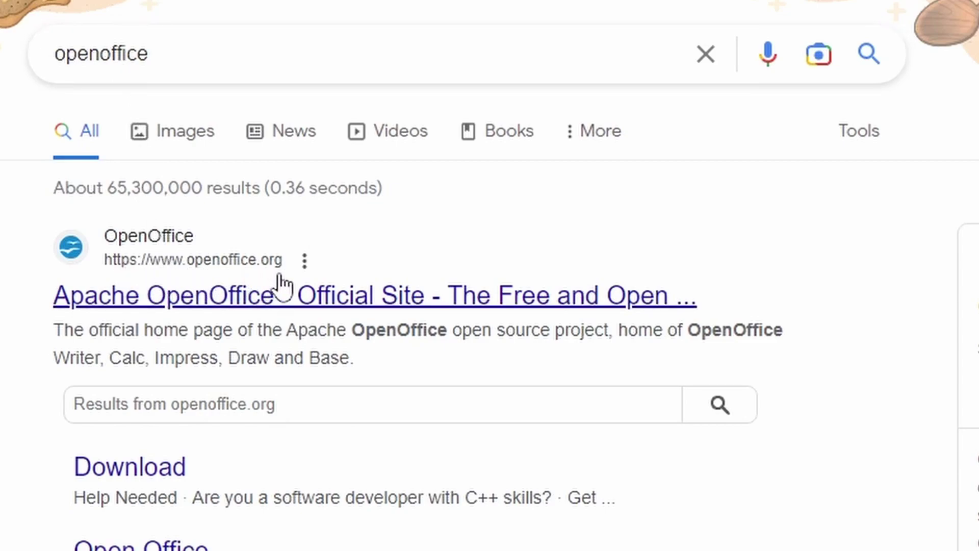
- Open the 'Apache OpenOffice - Official Site' result from the openoffice Google search
left_click(247, 302)
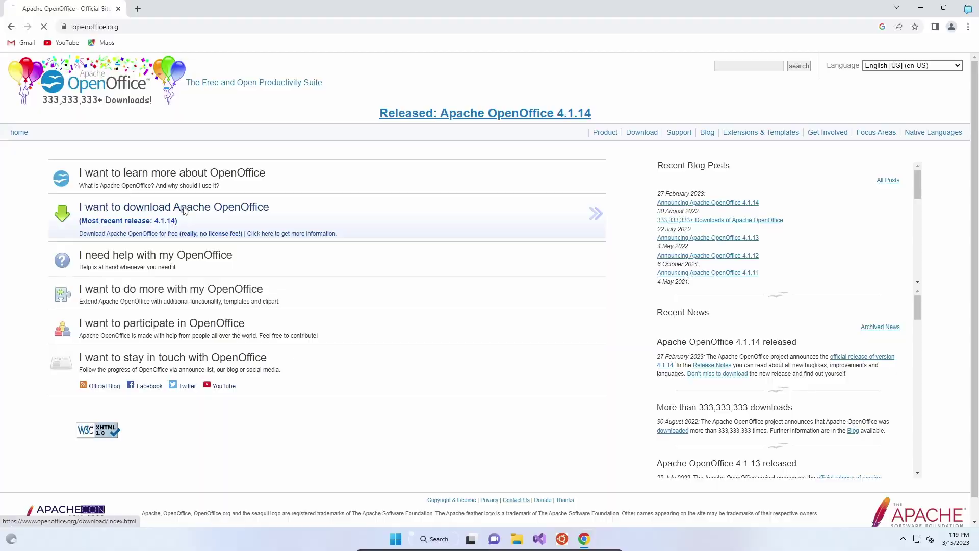
- Go to the OpenOffice download page and show its operating system choices
left_click(281, 153)
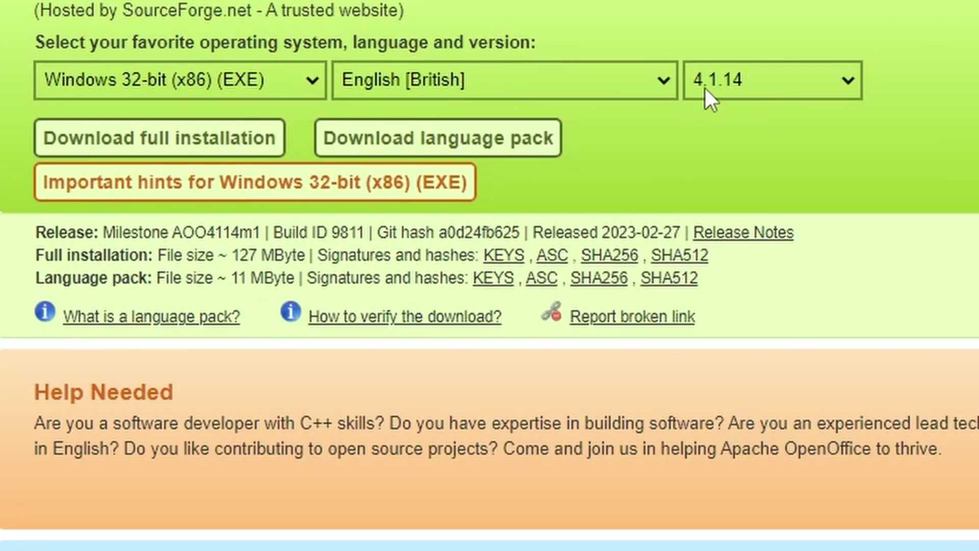
left_click(280, 82)
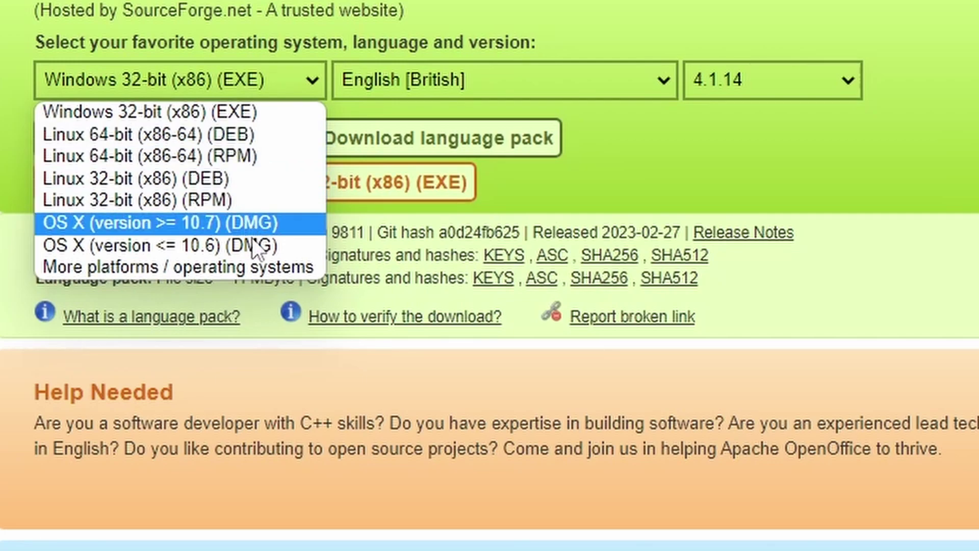
- Download the full Windows 32-bit (EXE) installer from SourceForge, accepting its privacy terms, then close that tab
left_click(246, 81)
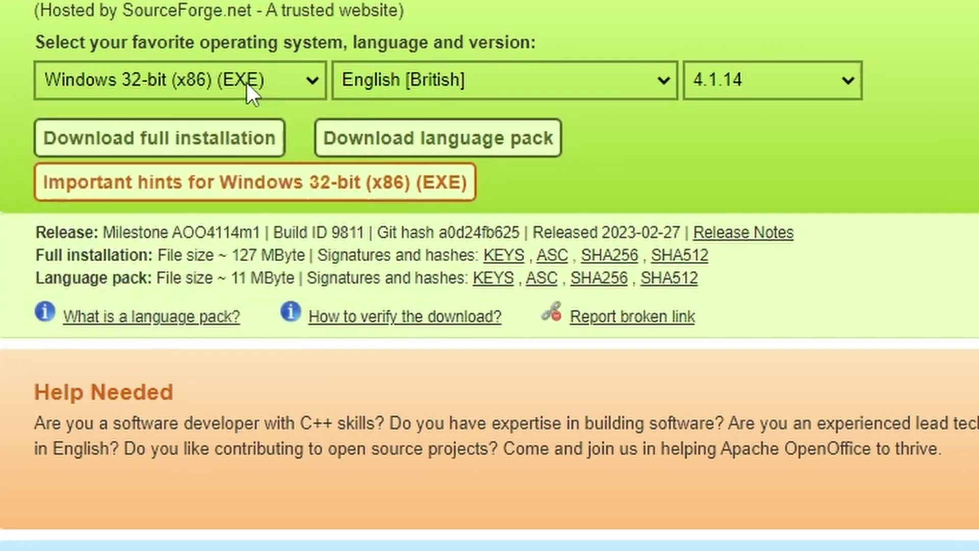
left_click(216, 134)
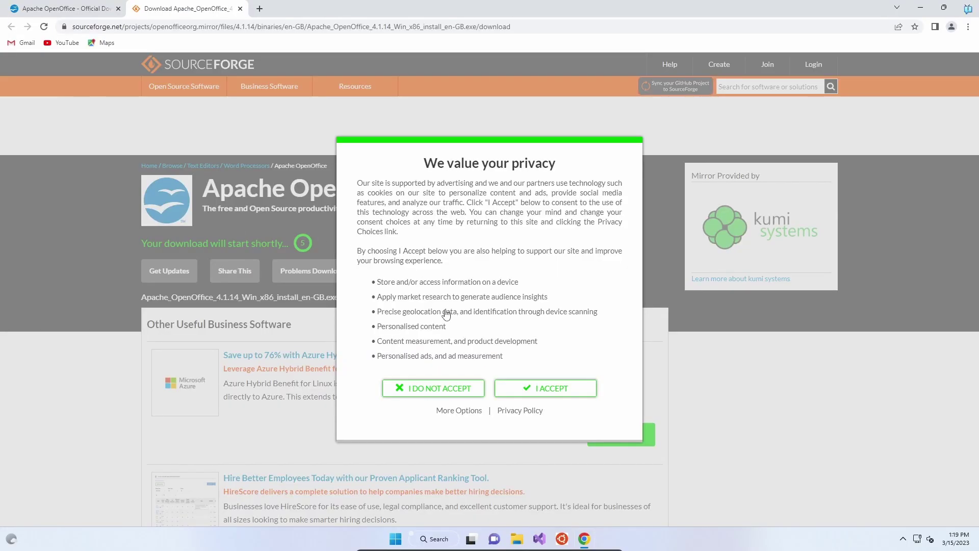
left_click(546, 389)
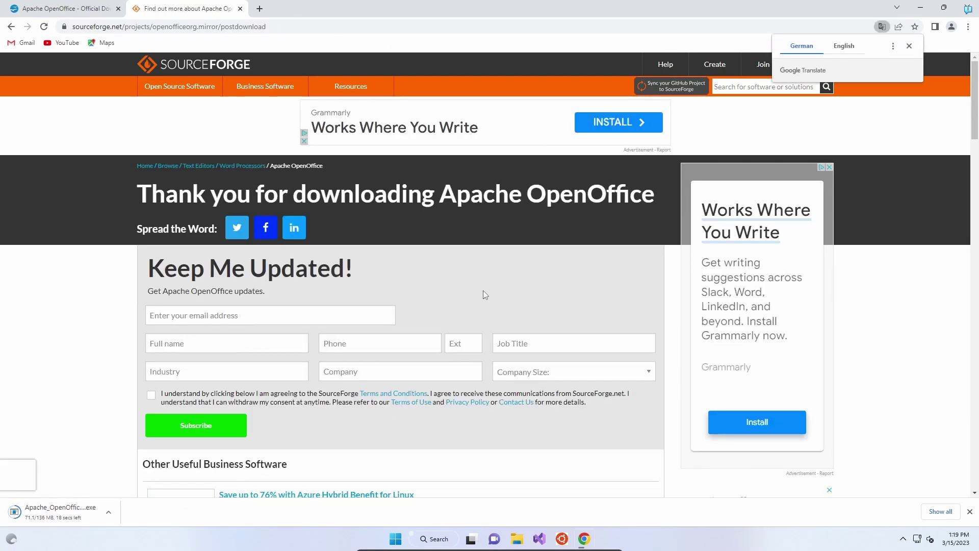
left_click(241, 9)
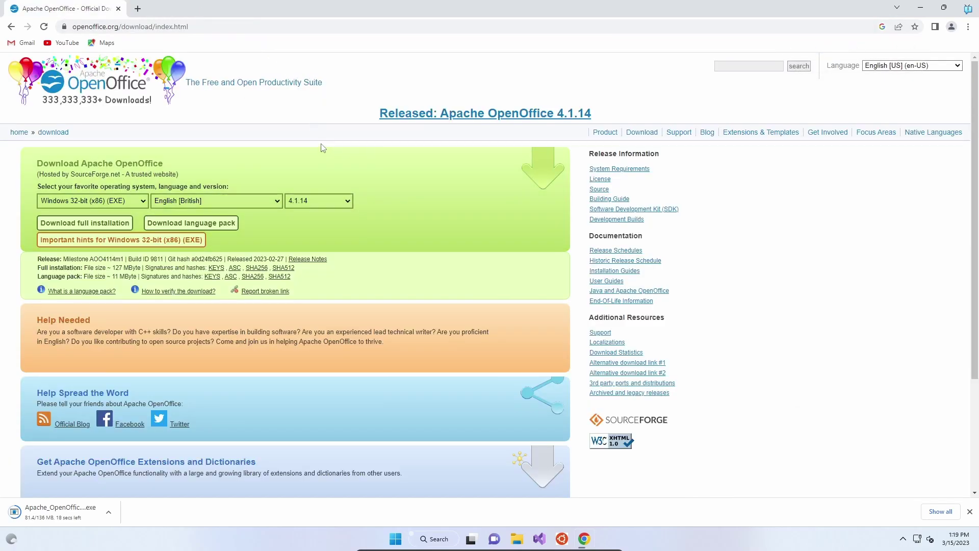
scroll(719, 193, "down", 3)
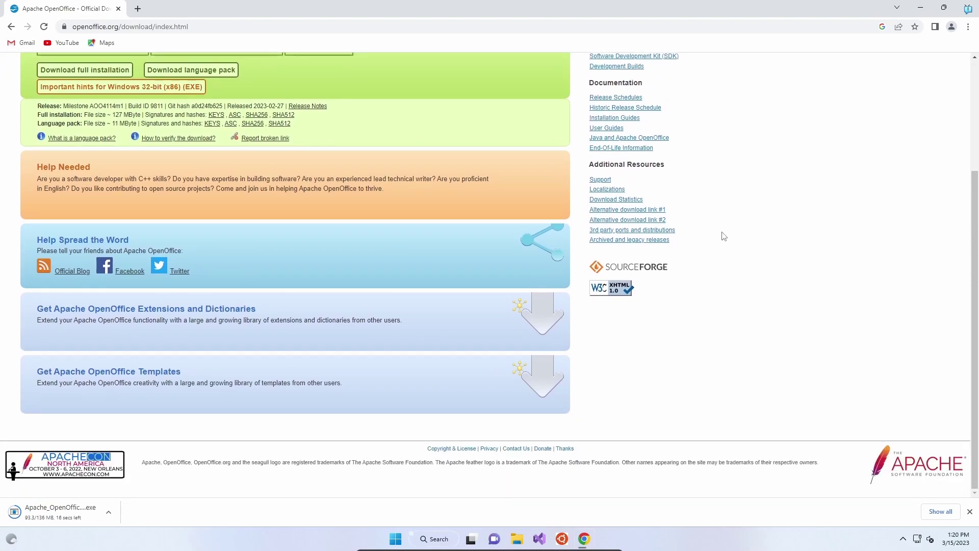
scroll(722, 237, "up", 3)
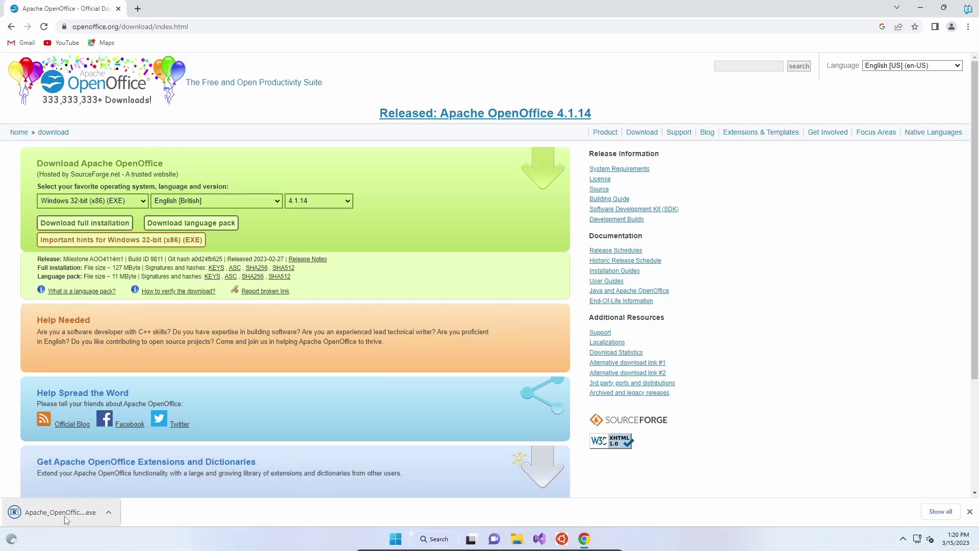
- Run the downloaded .exe, approve User Account Control, and advance to the unpack-folder page
left_click(66, 517)
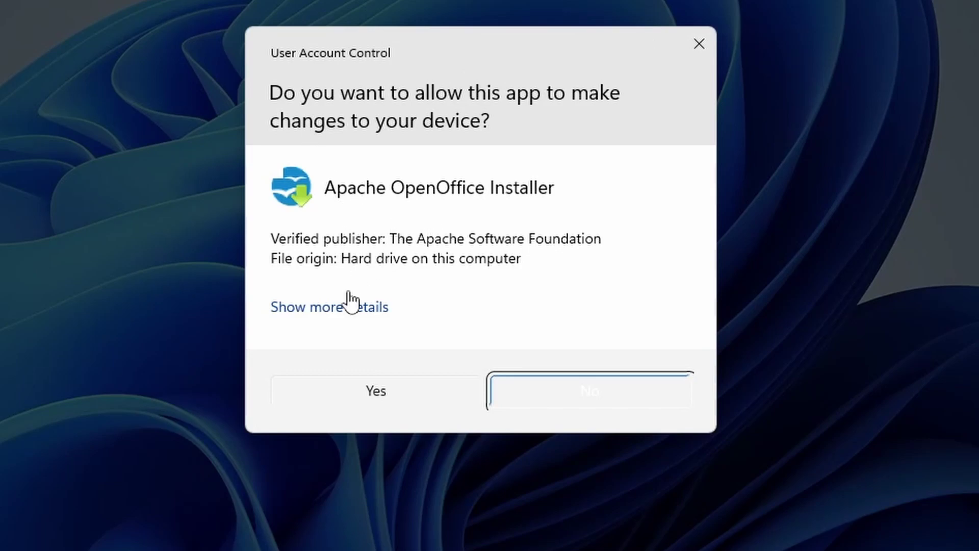
left_click(313, 308)
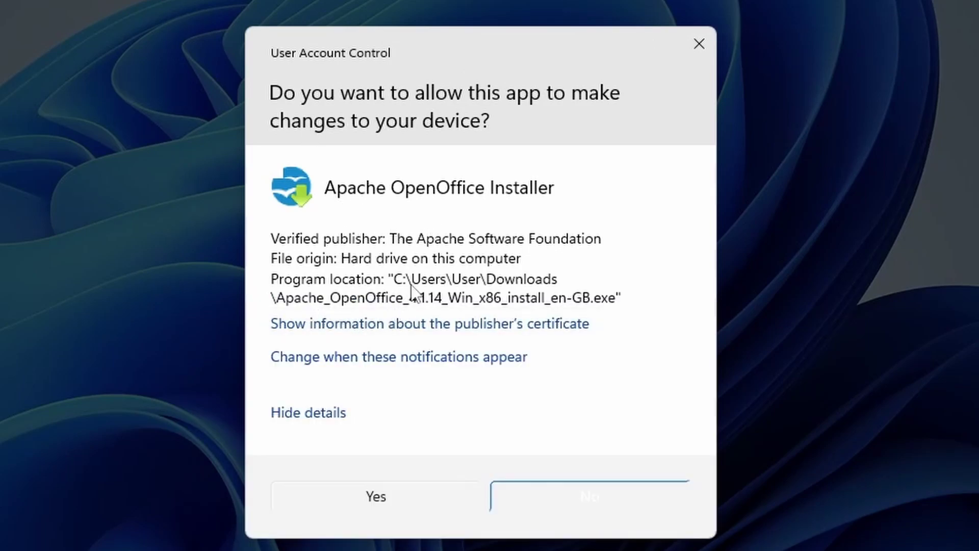
left_click(359, 499)
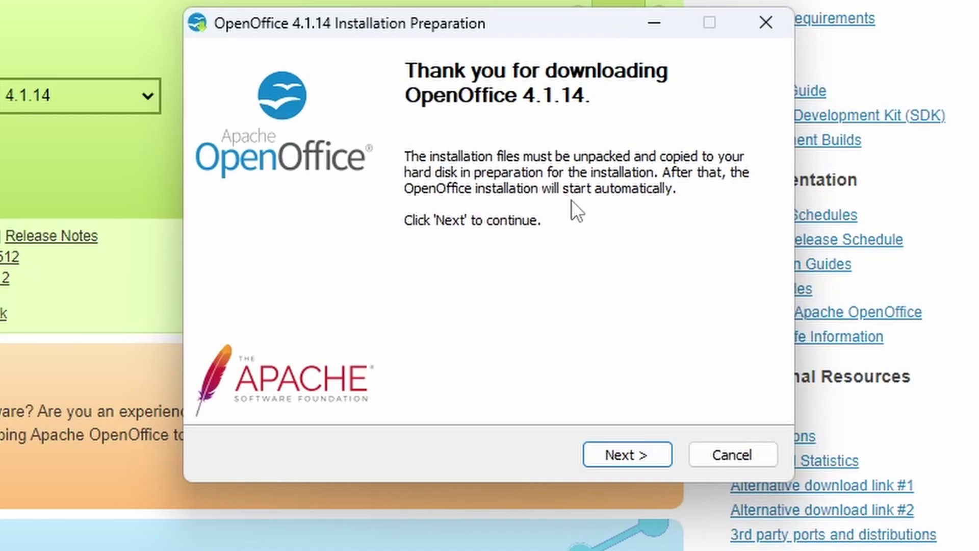
left_click(629, 456)
left_click_drag(332, 310, 189, 308)
- Check the Desktop destination folder path and unpack the installation files there
left_click(270, 312)
left_click_drag(280, 311, 470, 371)
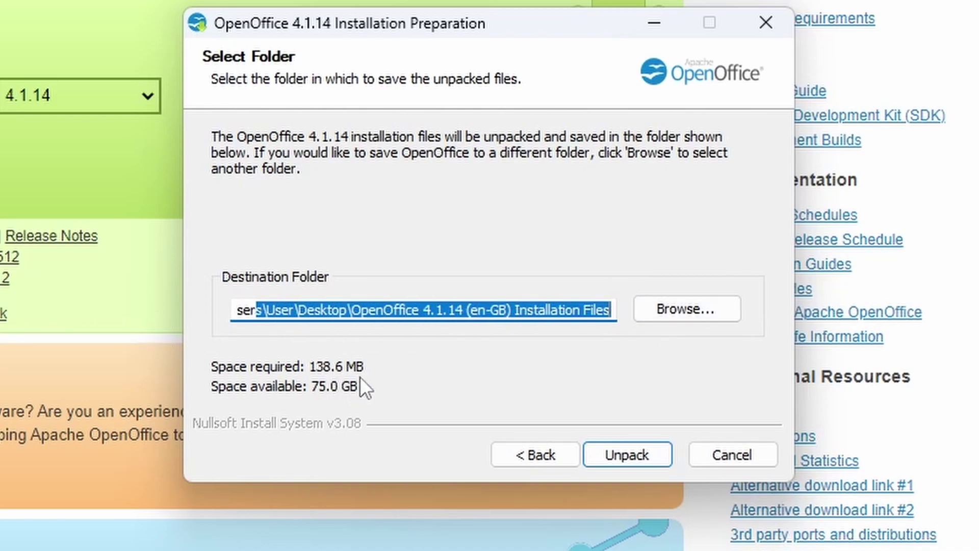
left_click(505, 301)
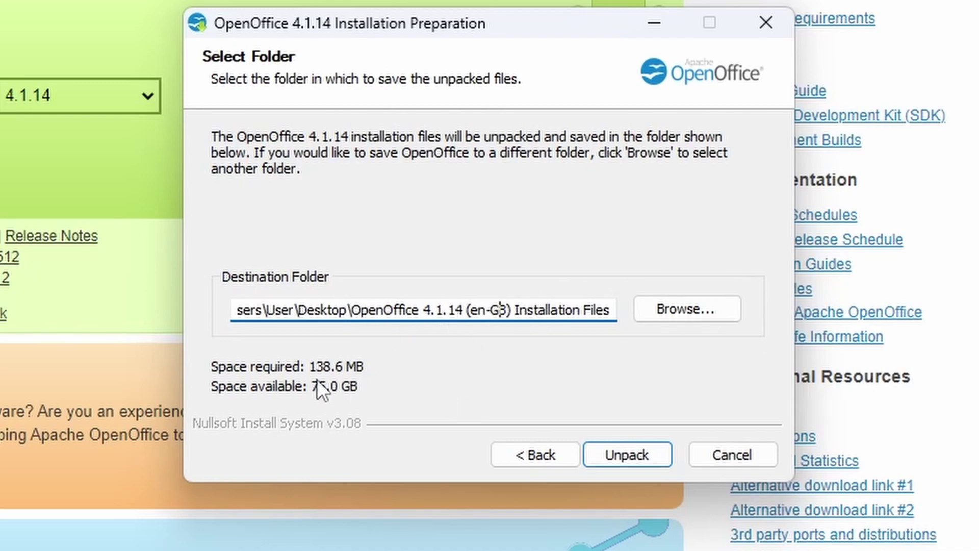
left_click(622, 455)
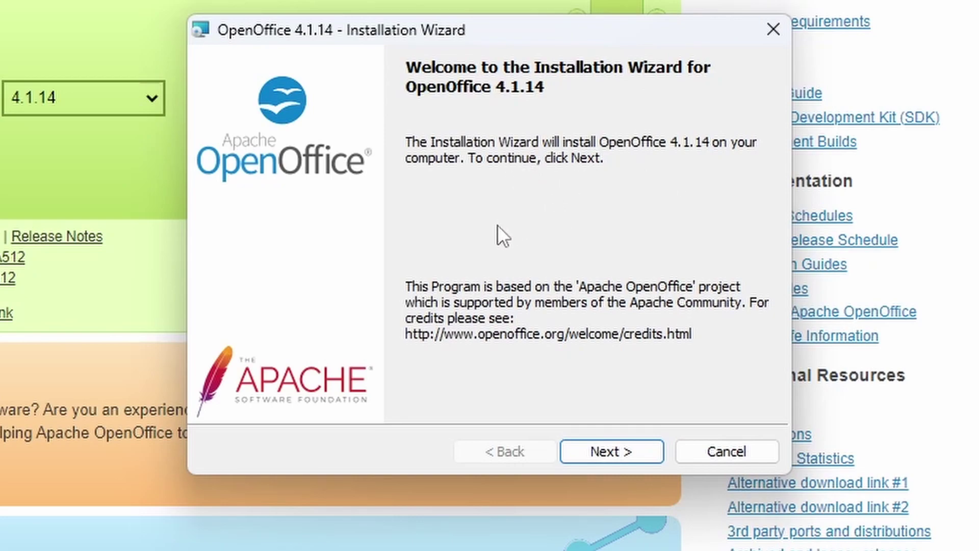
- Accept the default customer information and select the Custom setup type
left_click(599, 456)
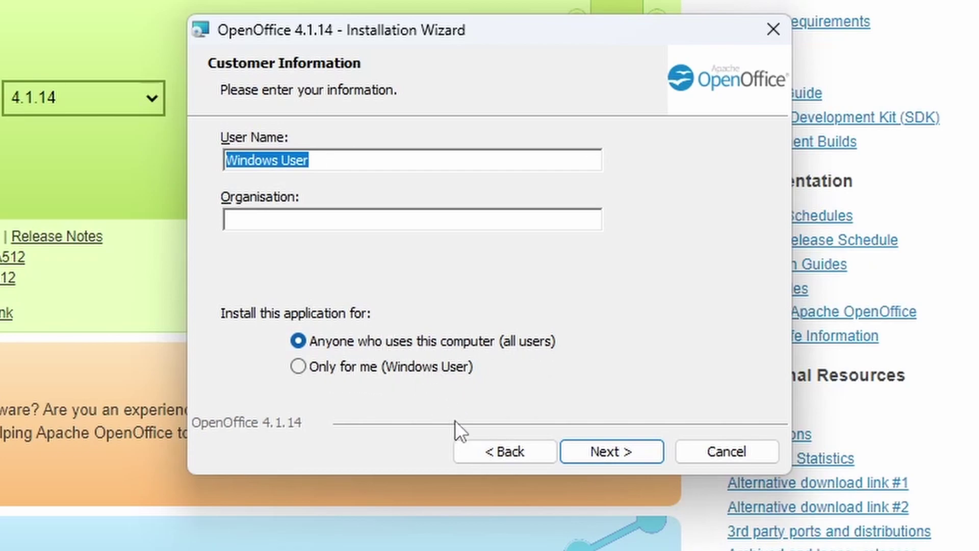
left_click(608, 445)
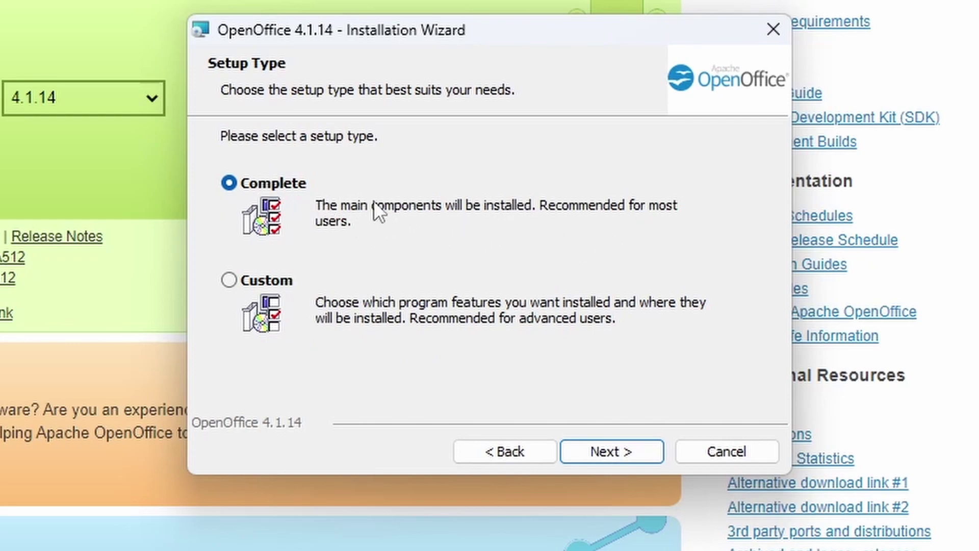
left_click(271, 280)
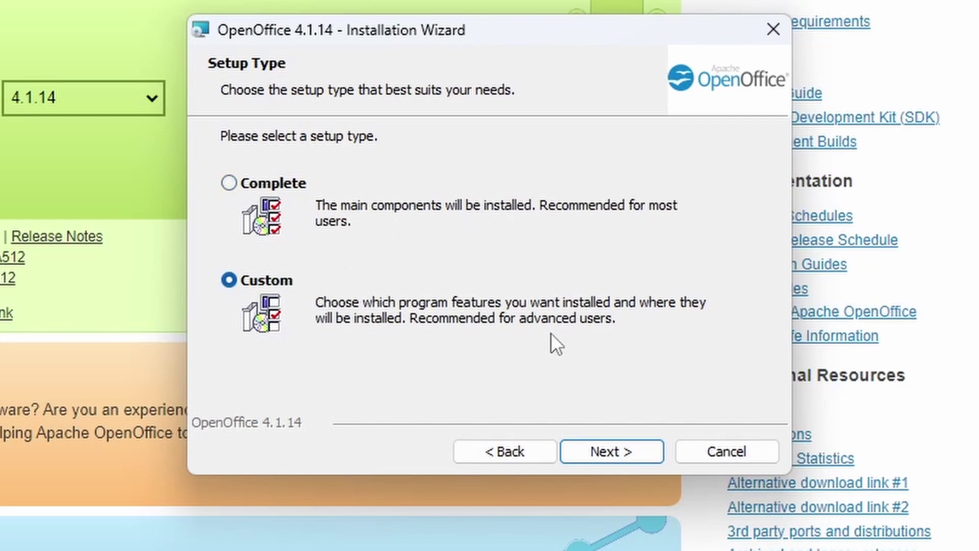
- View the descriptions of Writer, Calc, Draw, Impress, Base and Math in the feature list
left_click(625, 453)
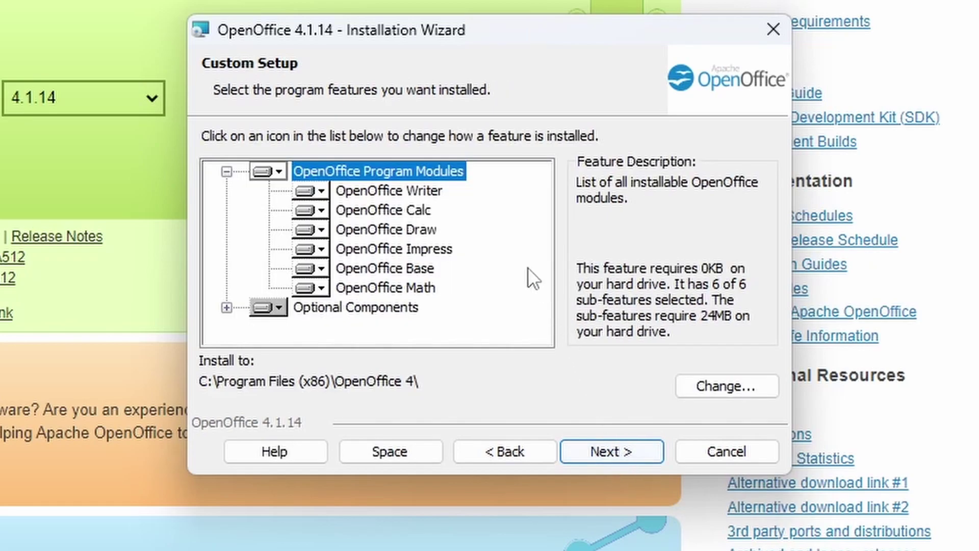
left_click(426, 195)
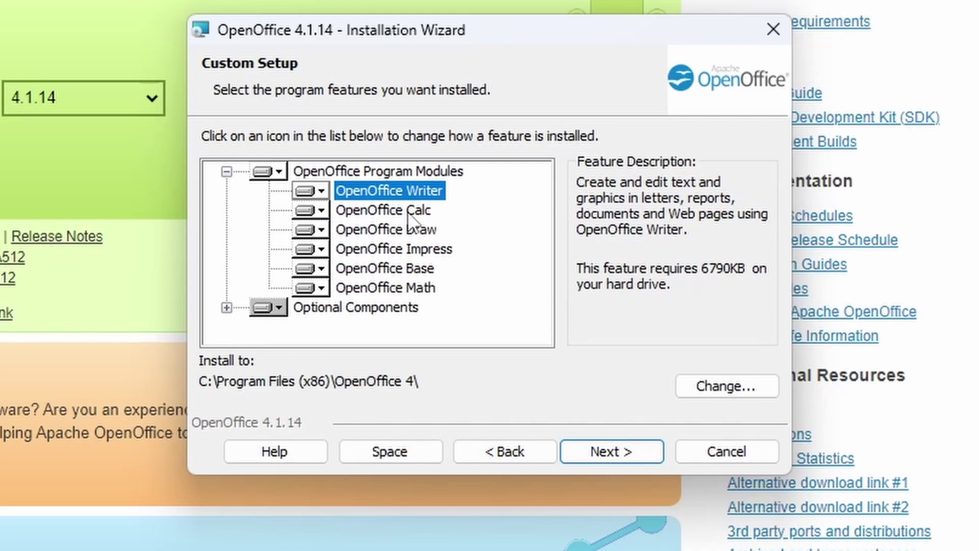
left_click(408, 211)
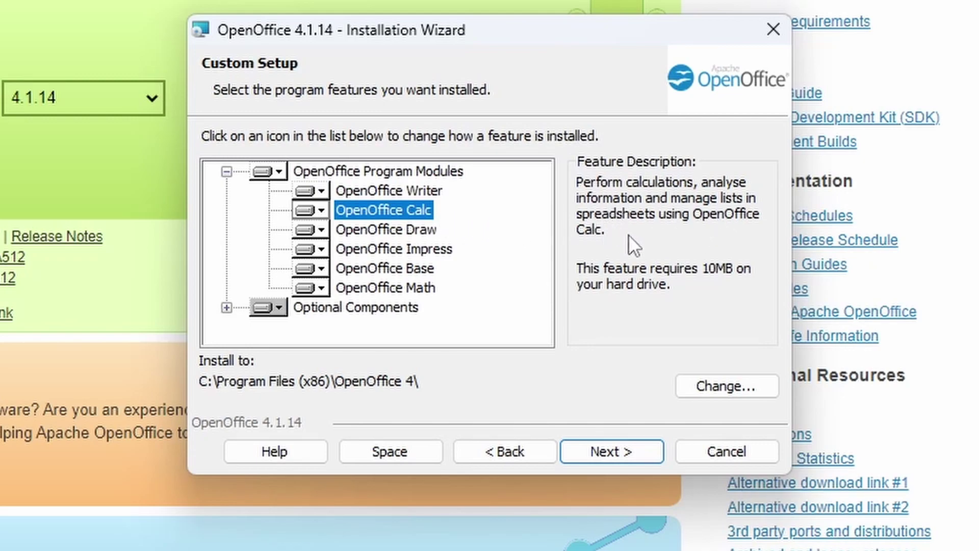
left_click(385, 230)
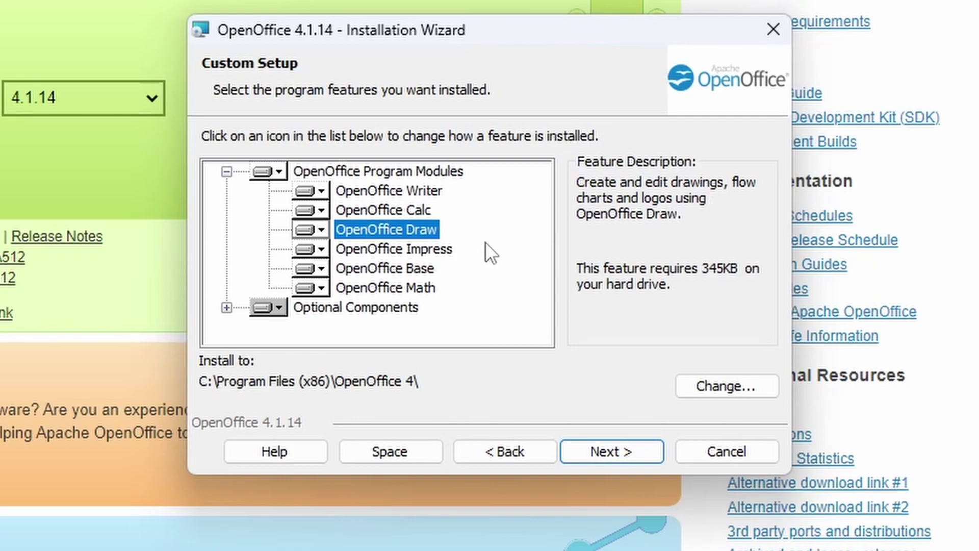
left_click(423, 249)
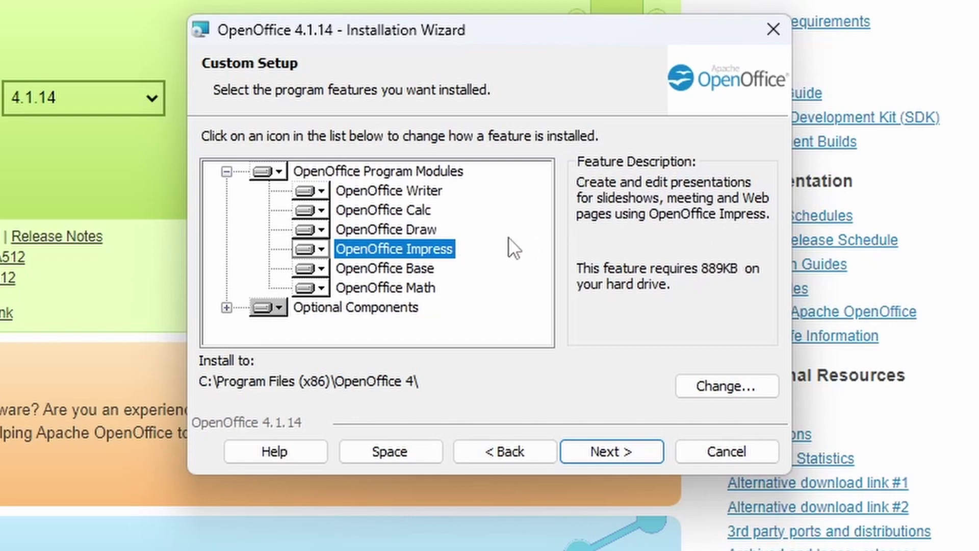
left_click(413, 270)
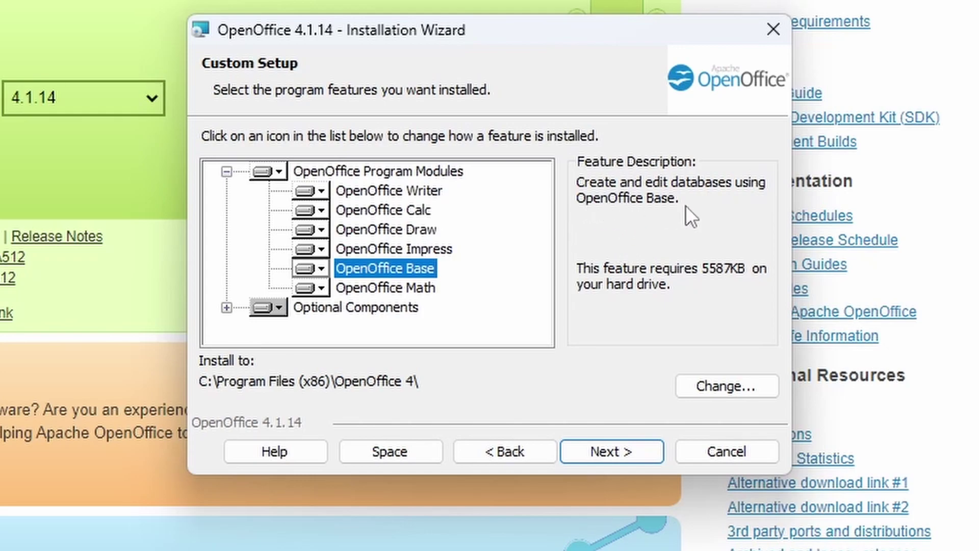
left_click(417, 291)
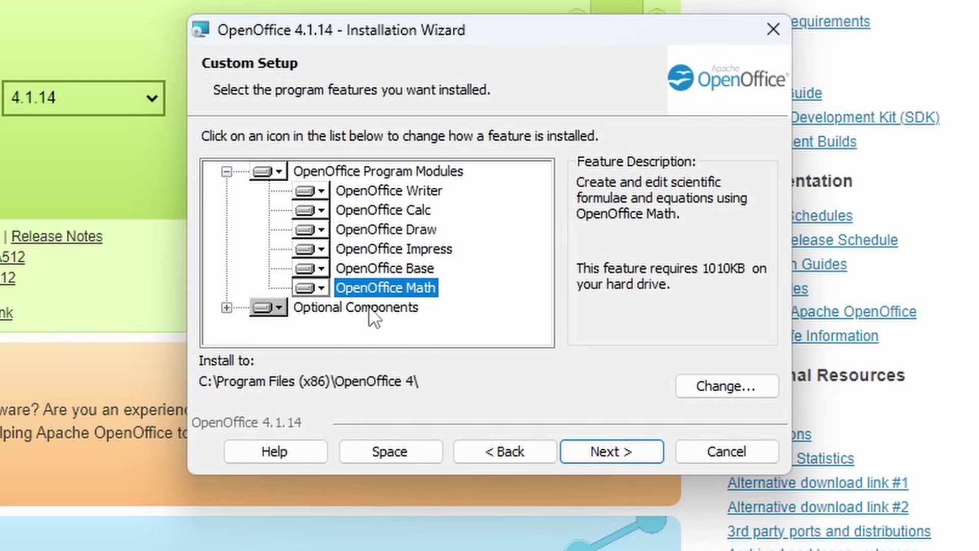
- Expand Optional Components and keep the install folder C:\Program Files (x86)\OpenOffice 4\
left_click(227, 307)
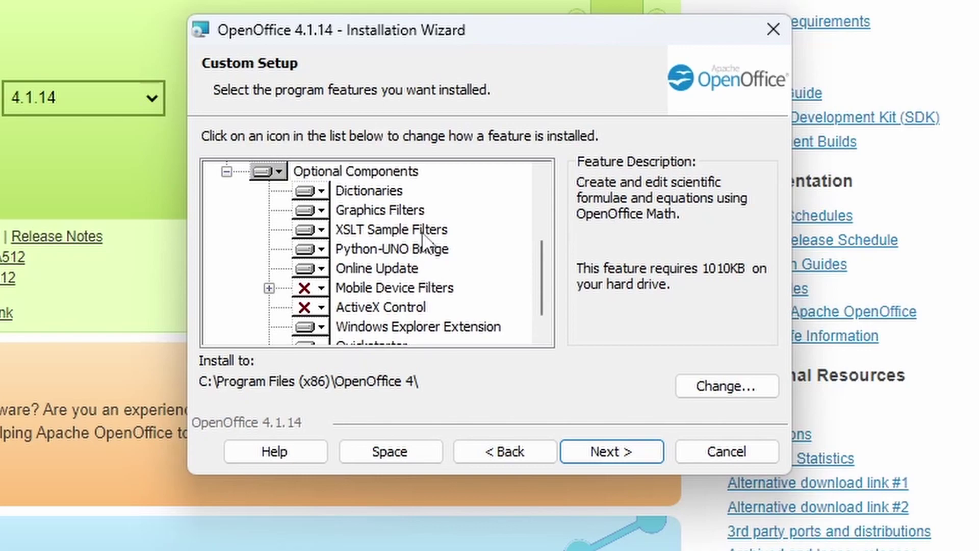
scroll(428, 282, "down", 1)
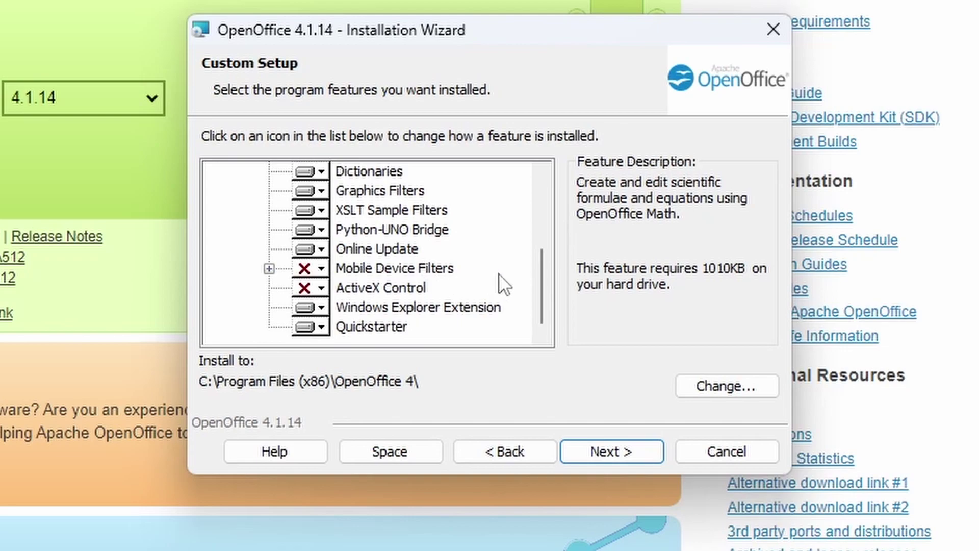
scroll(459, 265, "up", 3)
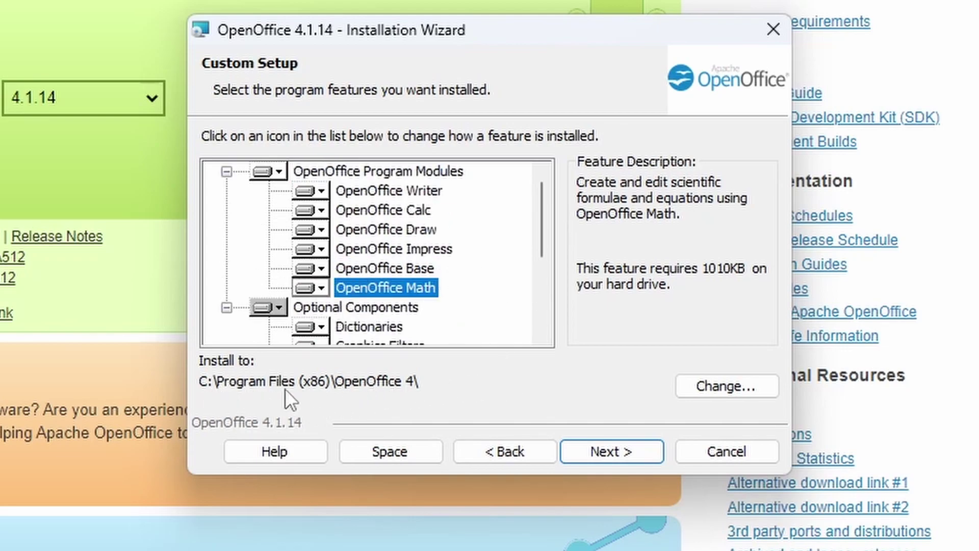
left_click(733, 393)
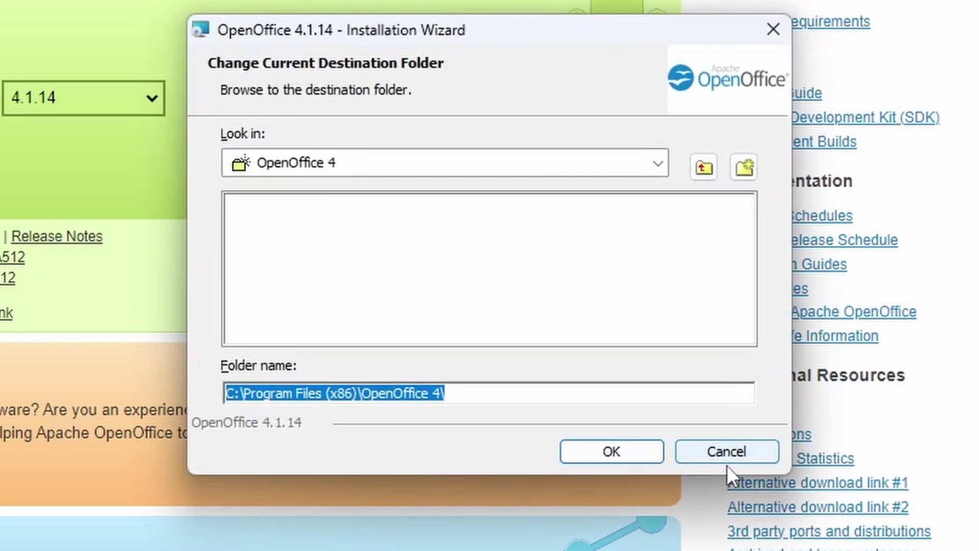
left_click(698, 455)
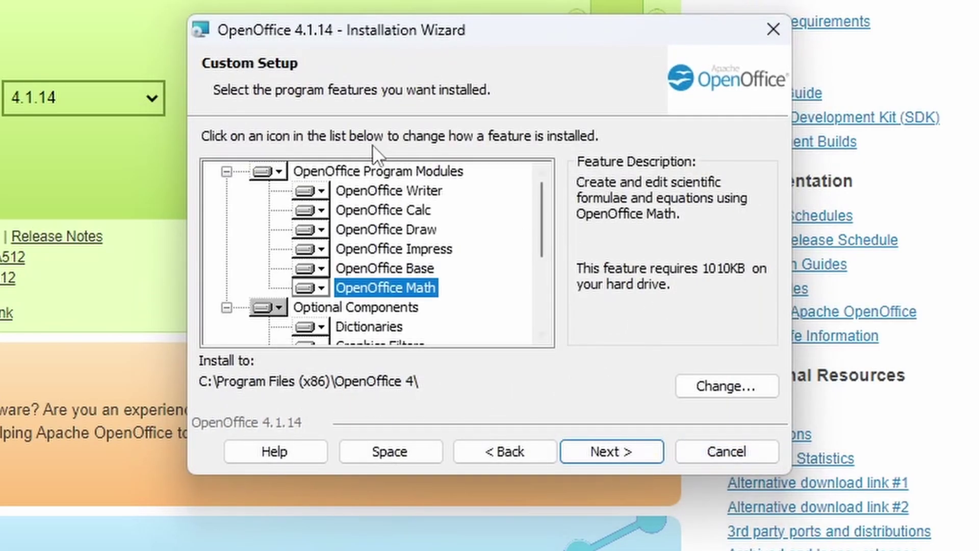
- Keep default features and keep OpenOffice as default for Word, Excel and PowerPoint files
left_click(380, 172)
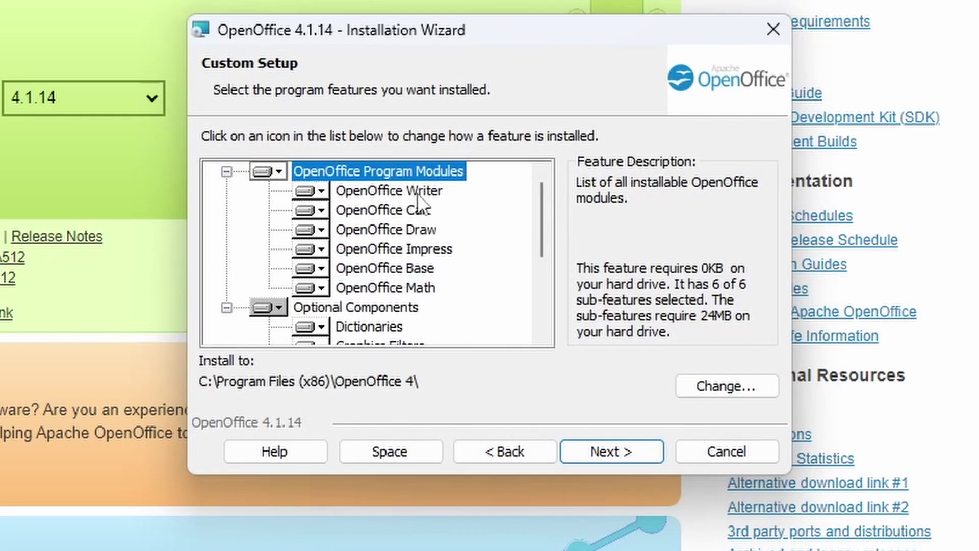
left_click(615, 454)
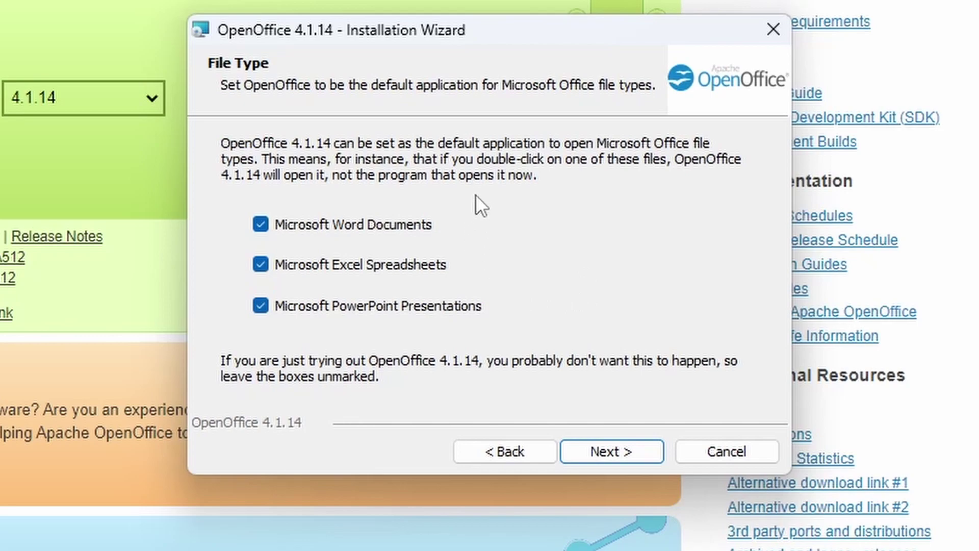
left_click(394, 225)
left_click(381, 264)
left_click(382, 304)
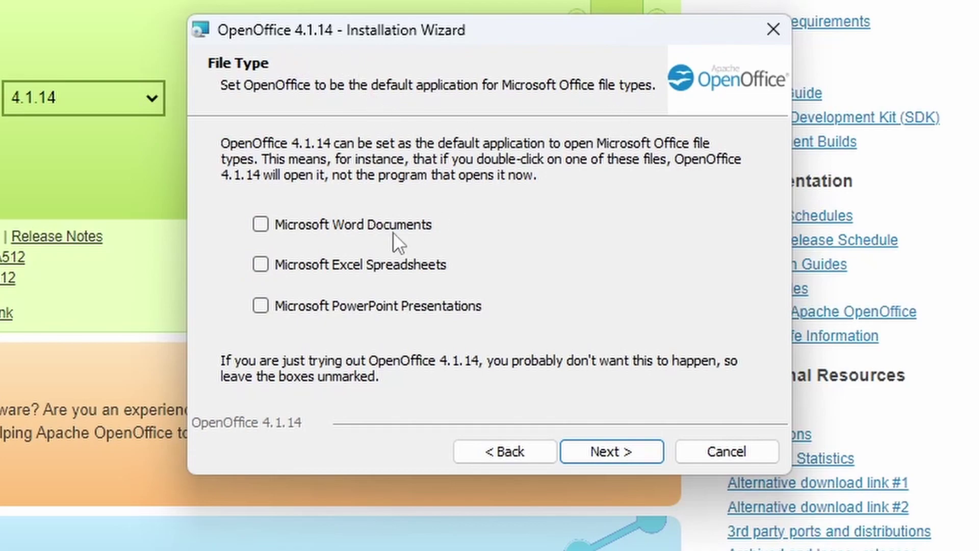
left_click(369, 224)
left_click(373, 268)
left_click(408, 316)
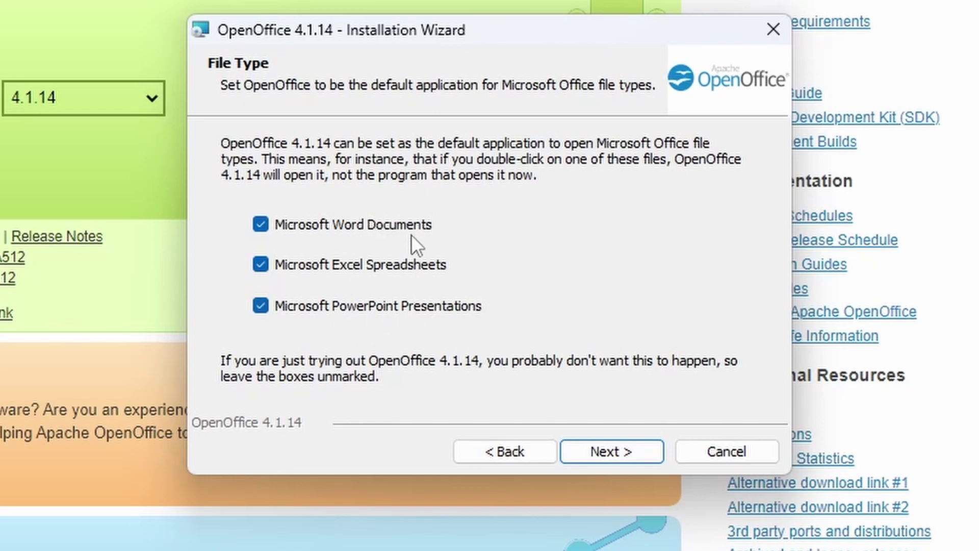
left_click(607, 453)
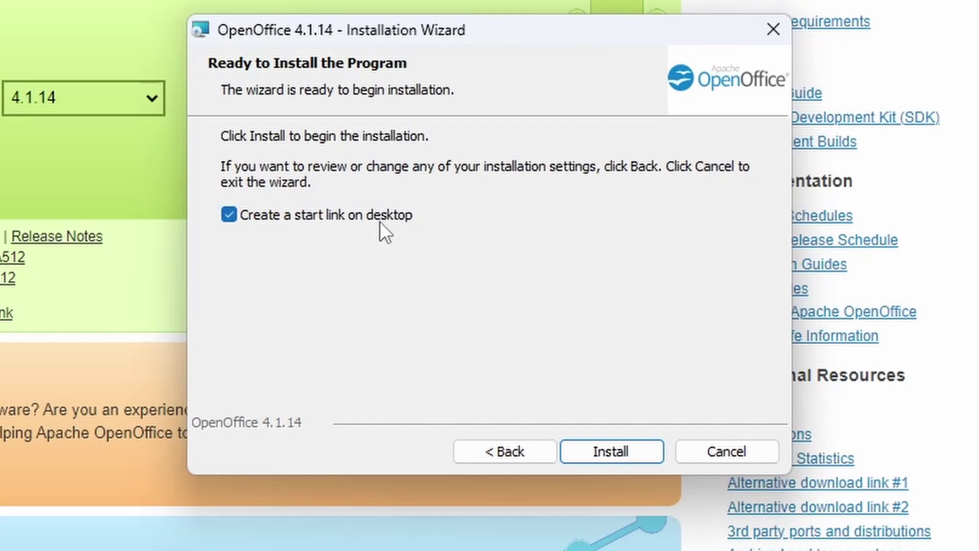
- Install OpenOffice 4.1.14 with 'Create a start link on desktop' left ticked
left_click(605, 453)
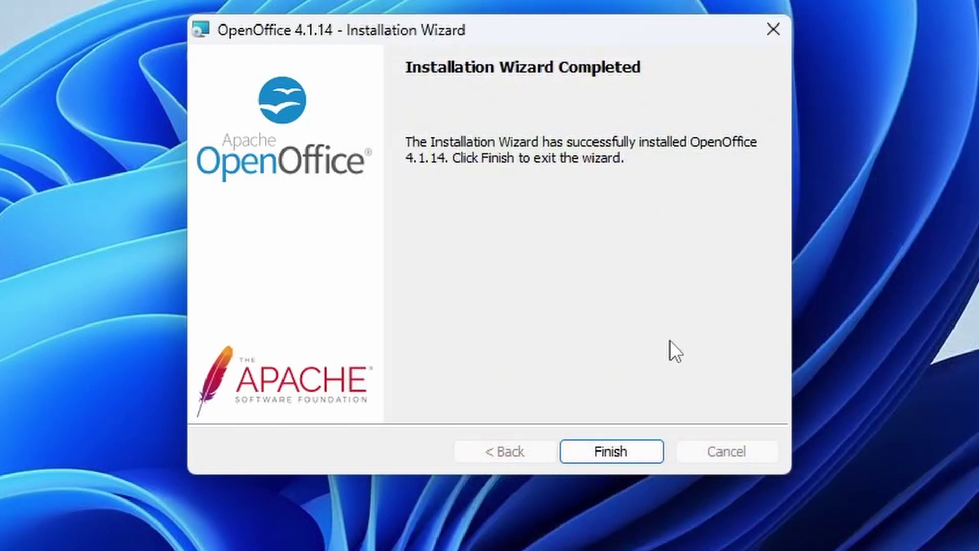
- Close the installer, launch OpenOffice from its desktop icon, and finish registration with blank name fields
left_click(630, 461)
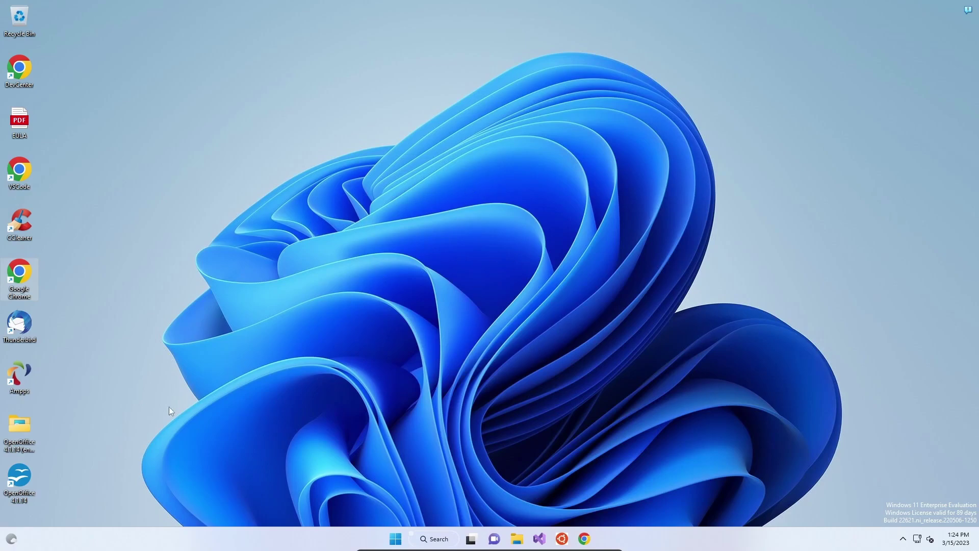
double_click(25, 483)
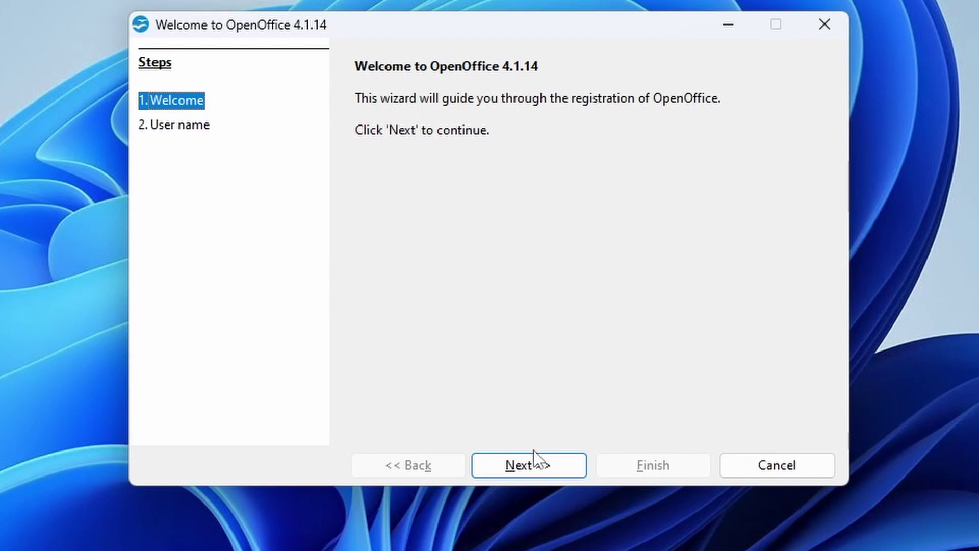
left_click(540, 463)
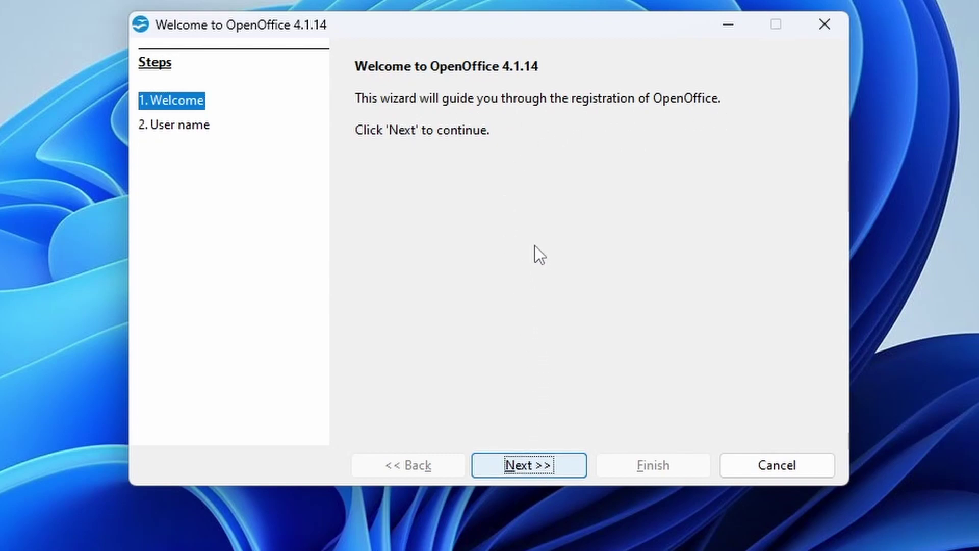
key("Return")
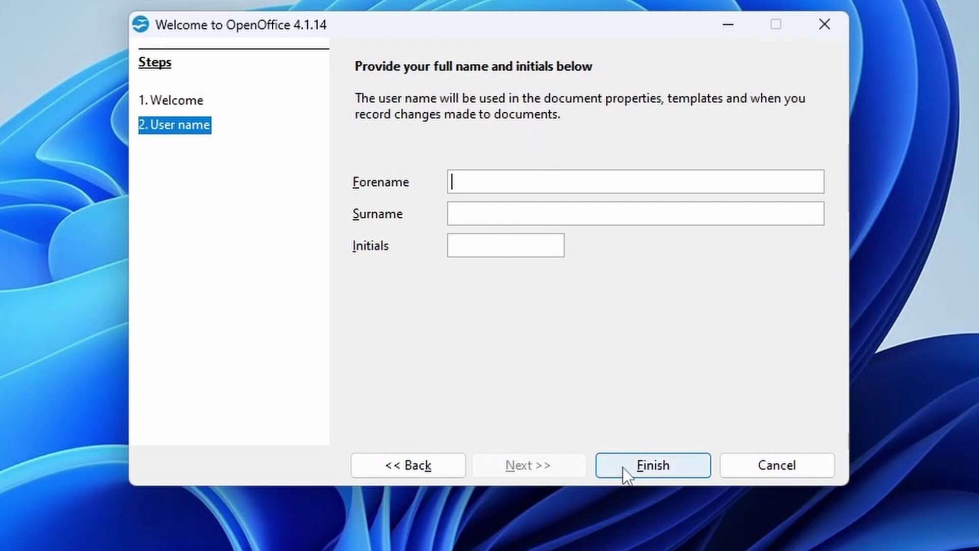
left_click(506, 219)
left_click(510, 238)
left_click(509, 207)
left_click(513, 185)
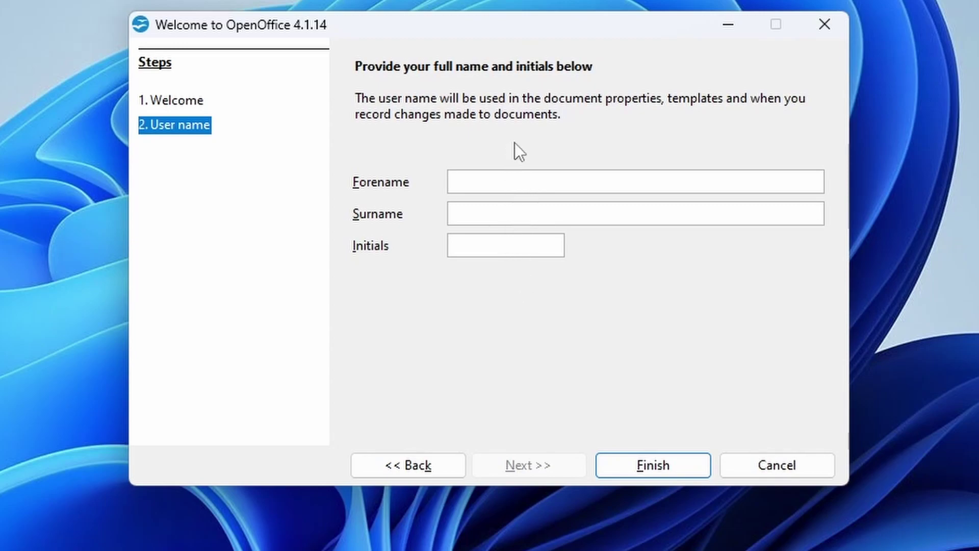
left_click(653, 466)
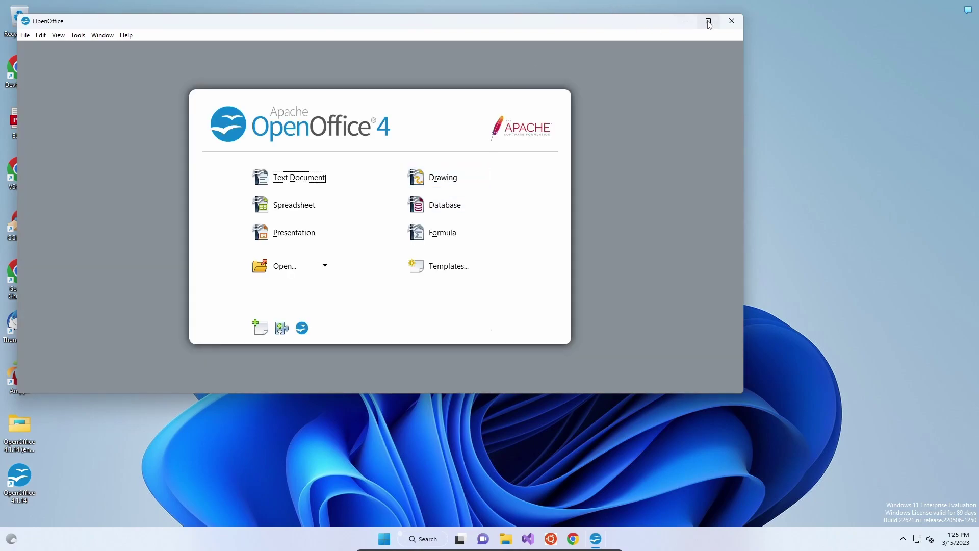
- Maximize the Start Center and browse the Presentation Backgrounds and Presentations template folders
left_click(708, 21)
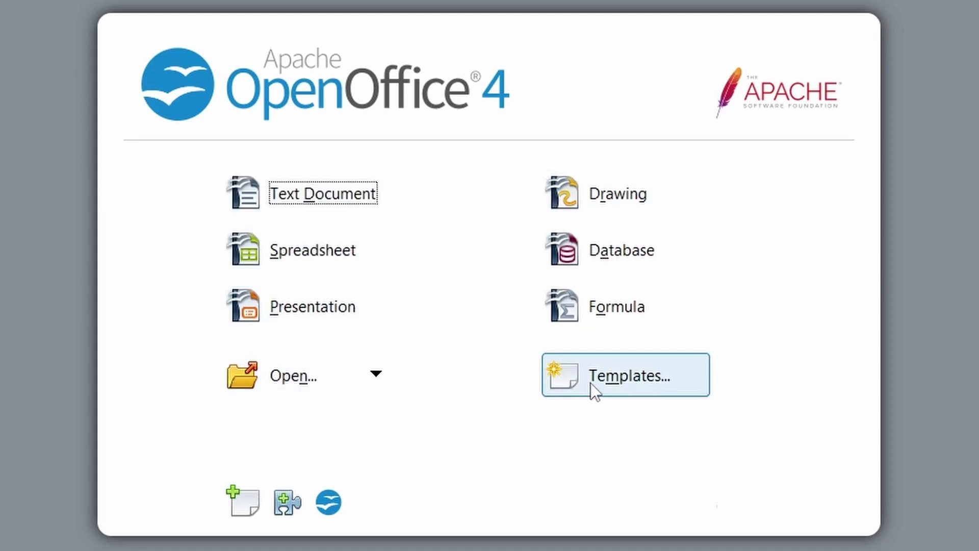
left_click(590, 382)
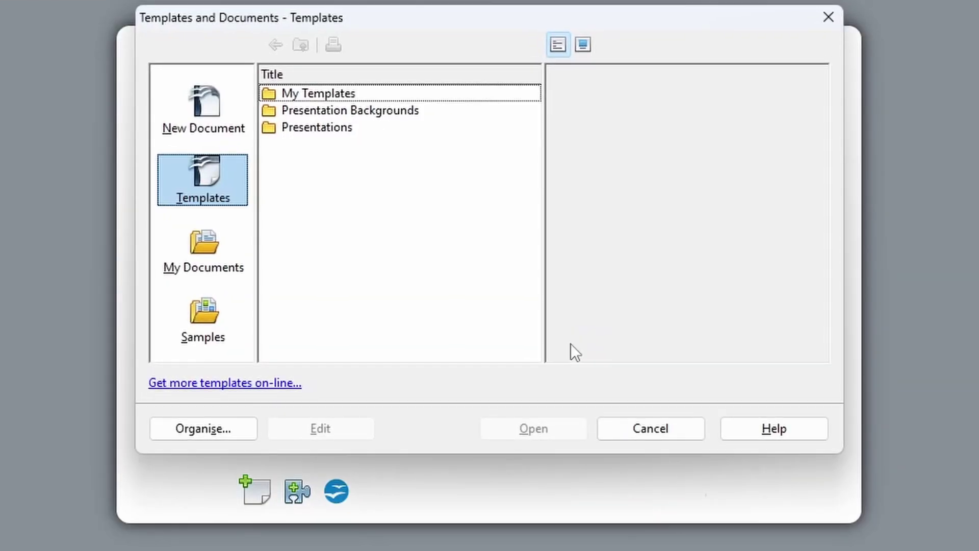
left_click(352, 112)
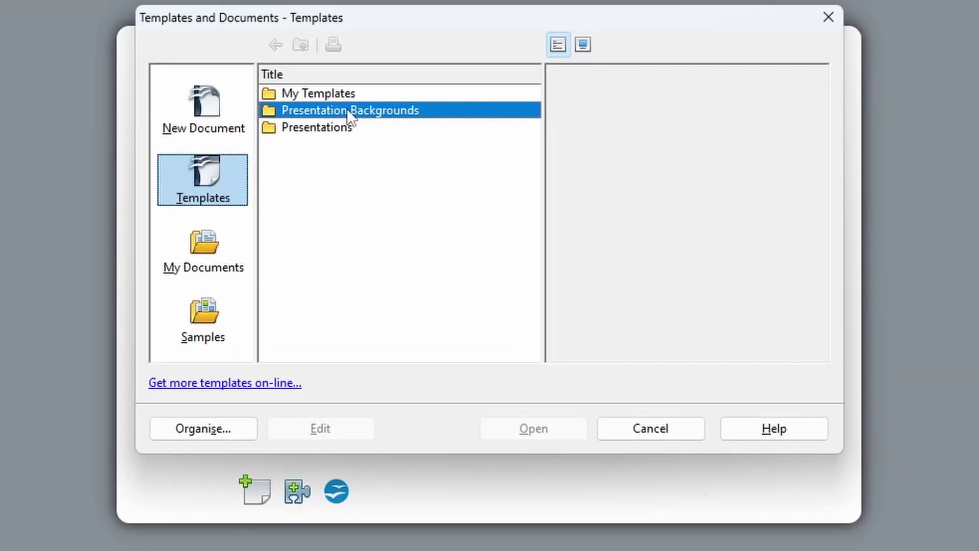
double_click(346, 126)
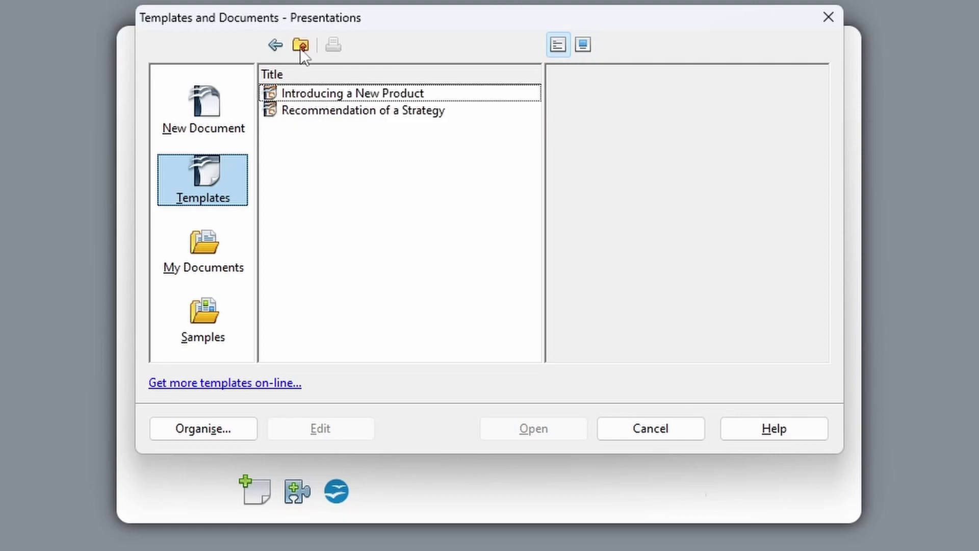
left_click(300, 47)
double_click(345, 113)
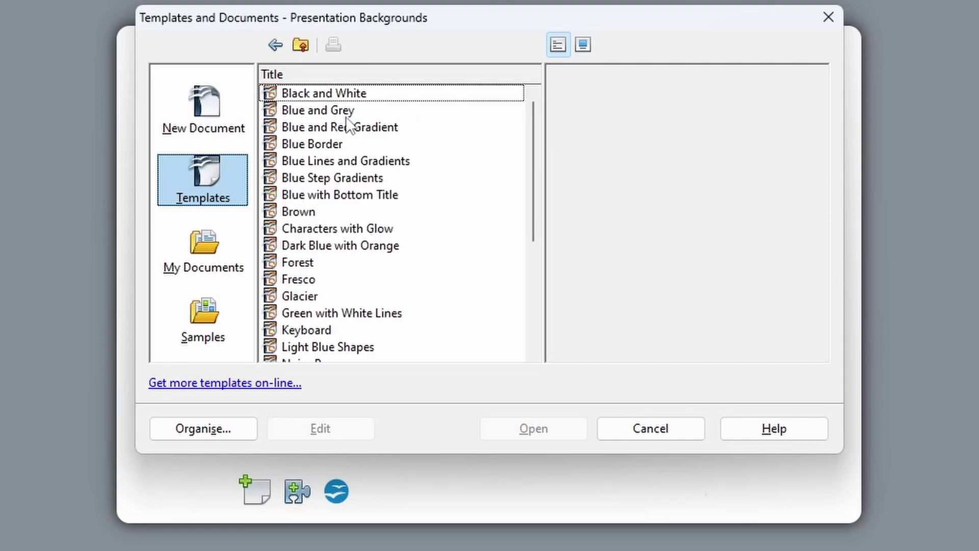
- Preview the Notebook, Numbers on Dark Background, Technical Polygon and White Blue and Lightnings backgrounds
scroll(347, 153, "down", 4)
left_click(353, 195)
left_click(365, 213)
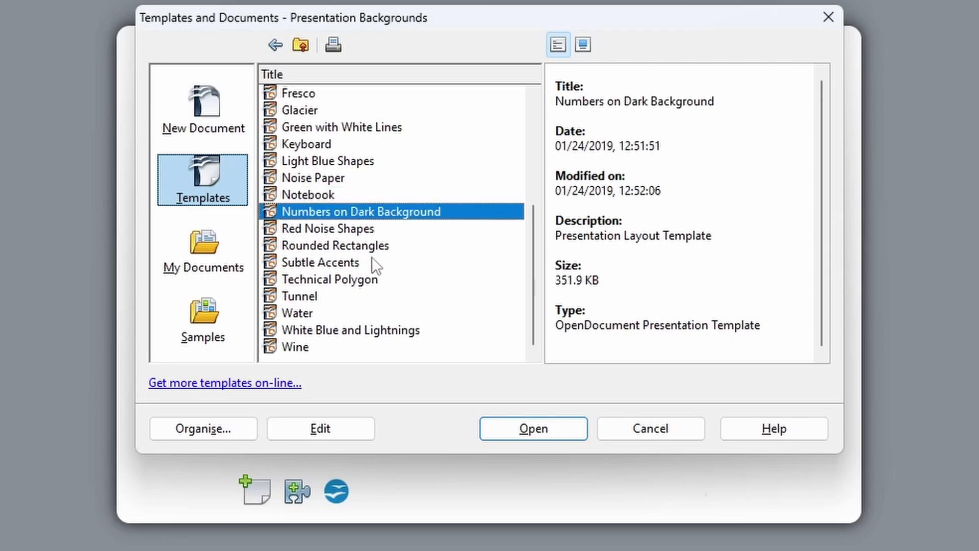
left_click(380, 279)
left_click(390, 329)
scroll(390, 255, "up", 4)
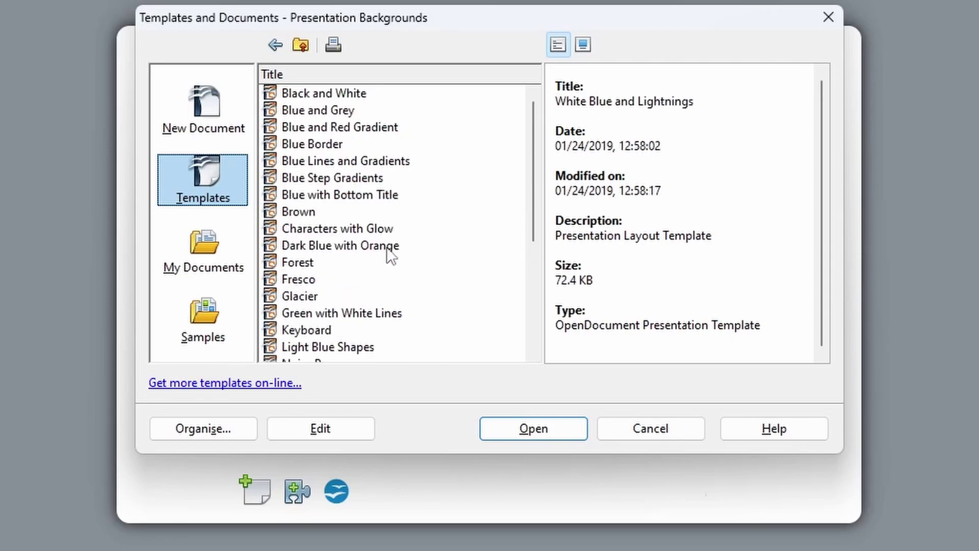
- Open the Introducing a New Product template from the Presentations folder
left_click(300, 46)
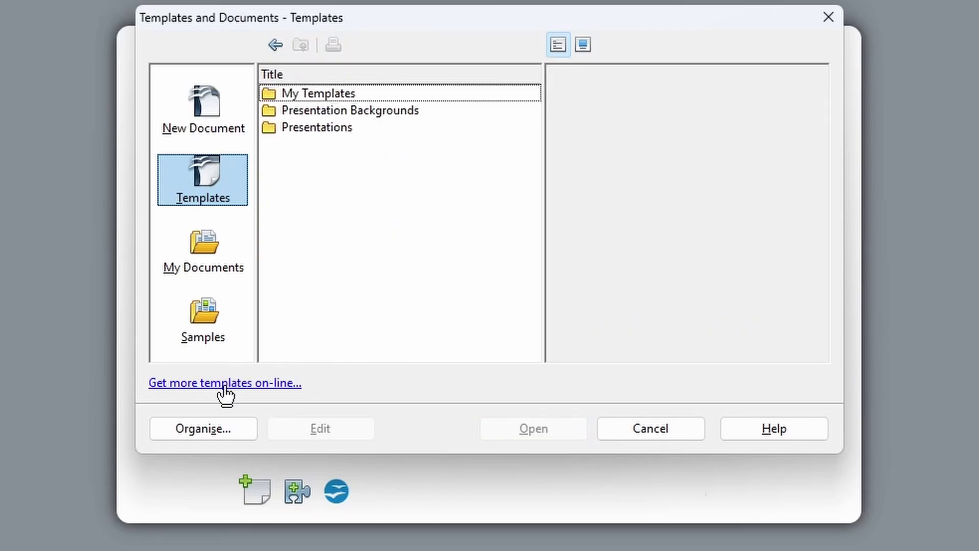
double_click(378, 111)
left_click(301, 44)
double_click(324, 127)
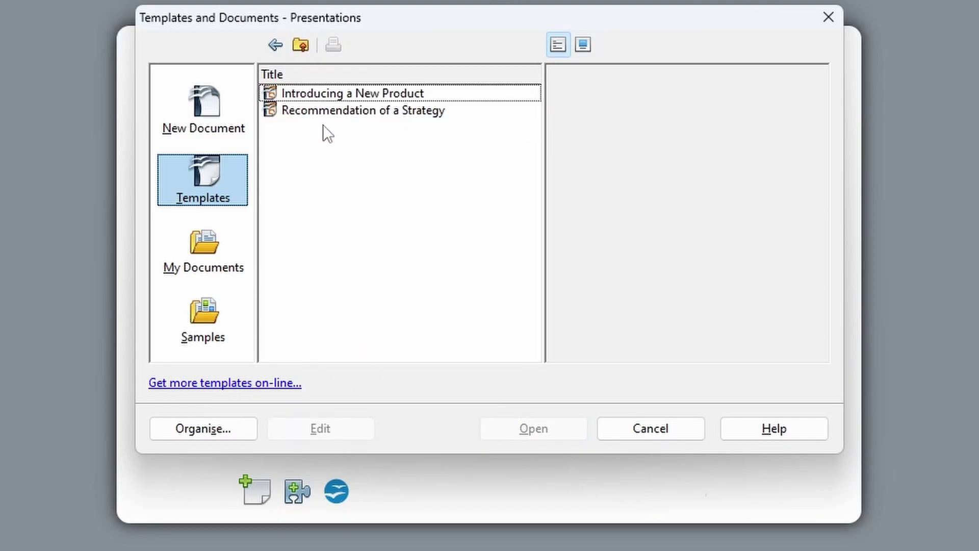
double_click(414, 98)
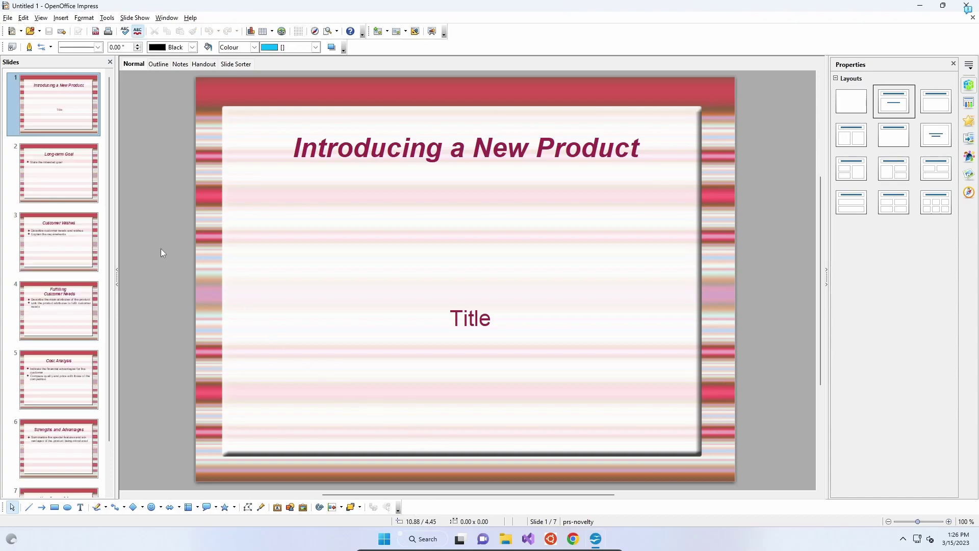
- View slides 2–5: Long-term Goal, Customer Wishes, Fulfilling Customer Needs and Cost Analysis
left_click(81, 187)
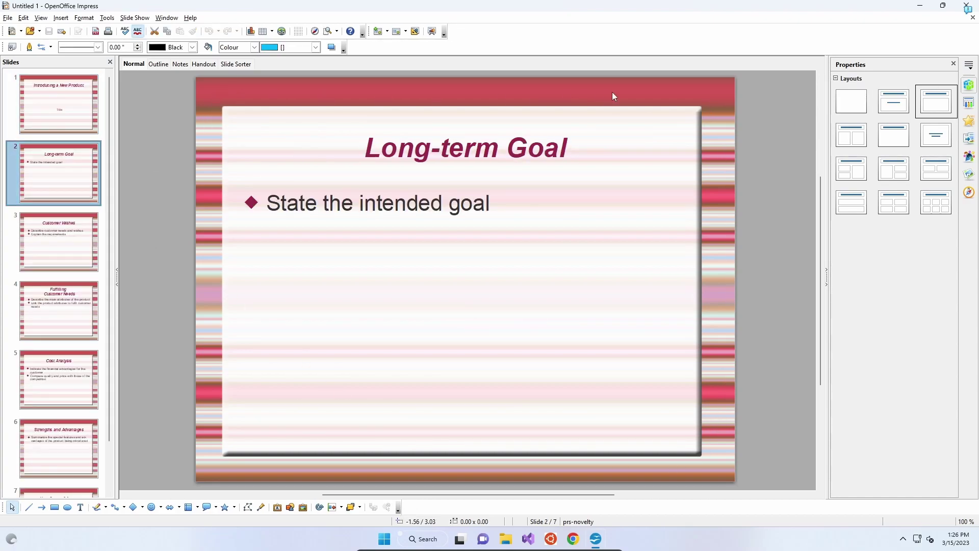
left_click(48, 253)
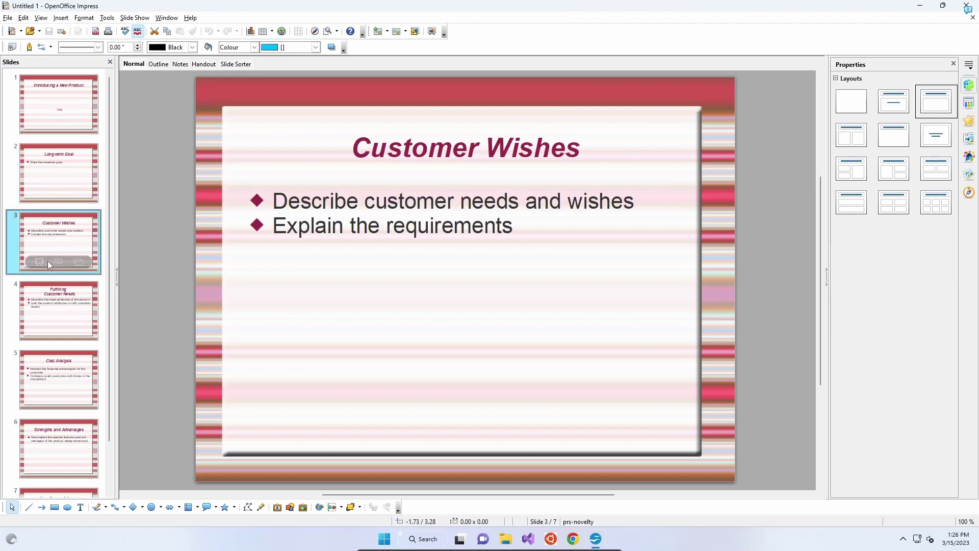
left_click(58, 314)
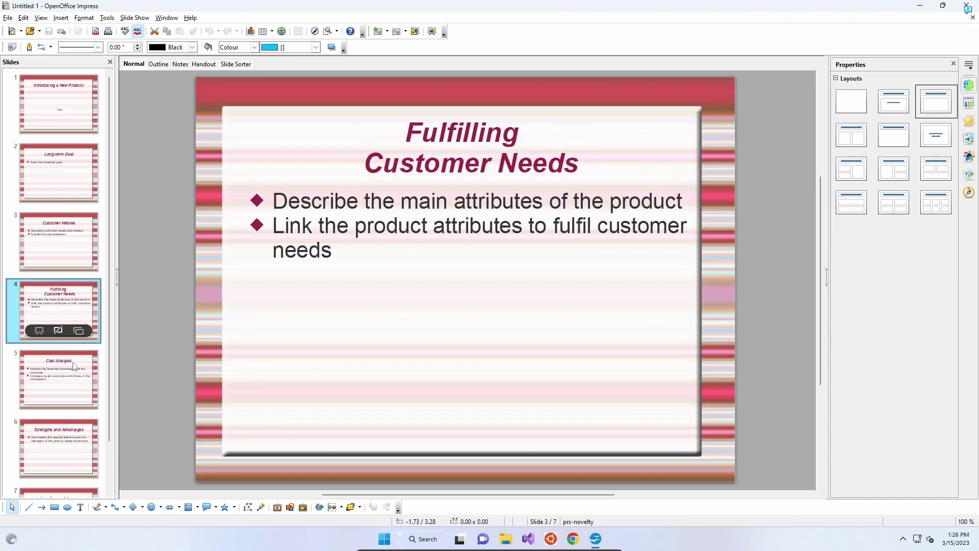
left_click(78, 385)
- View slide 6 and slide 7, Next Steps of Action, then take Impress out of full screen
scroll(78, 384, "down", 1)
left_click(76, 383)
left_click(66, 435)
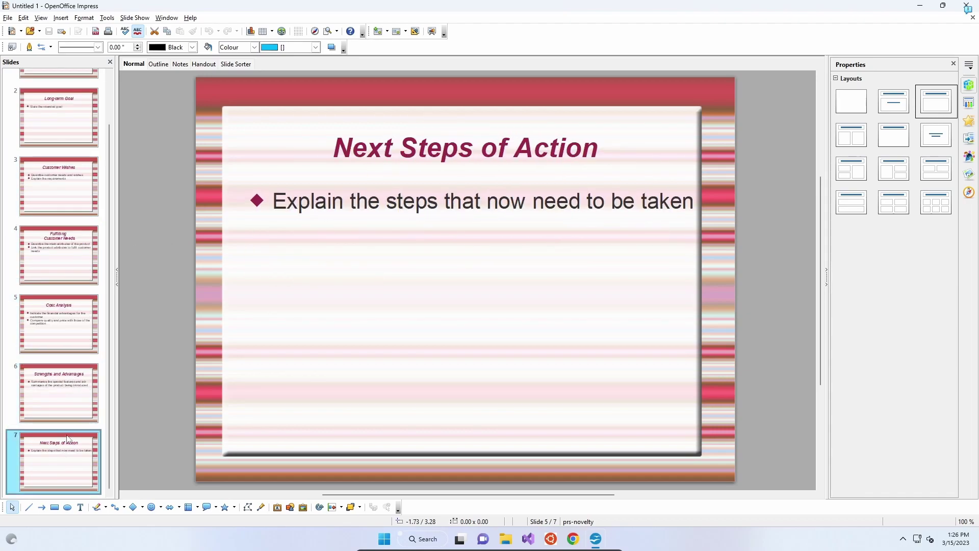
scroll(70, 255, "up", 2)
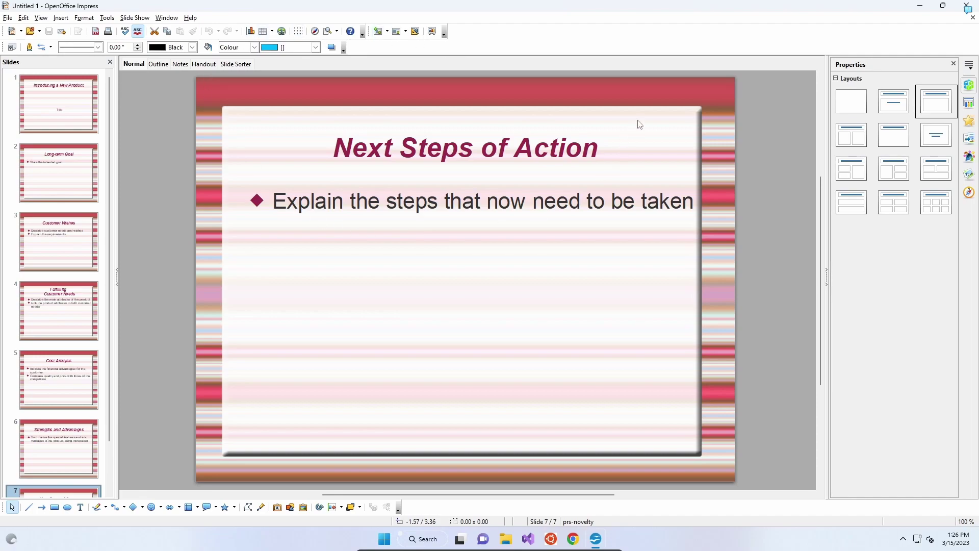
left_click_drag(749, 5, 721, 44)
- Close the Impress presentation with Alt+F4 and relaunch OpenOffice from its desktop shortcut
key("alt+F4")
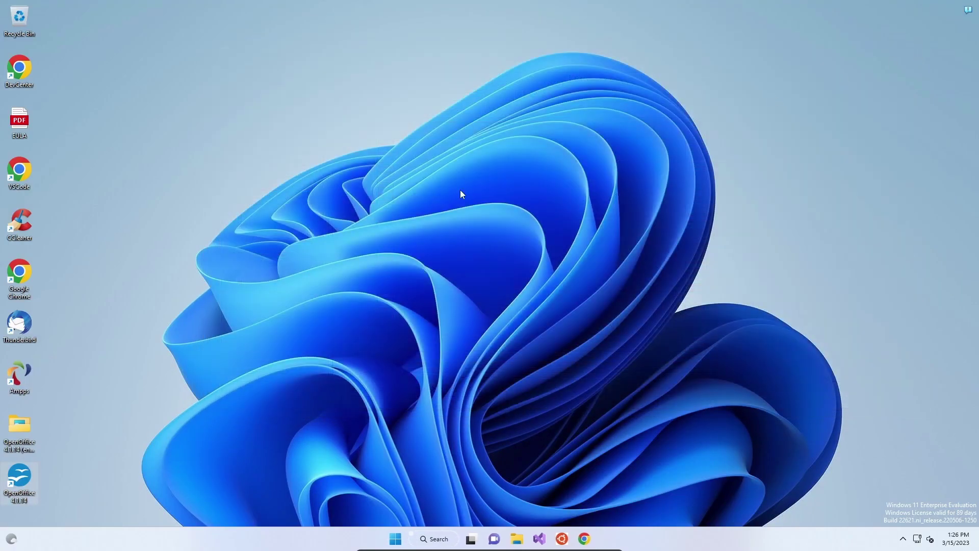
double_click(19, 477)
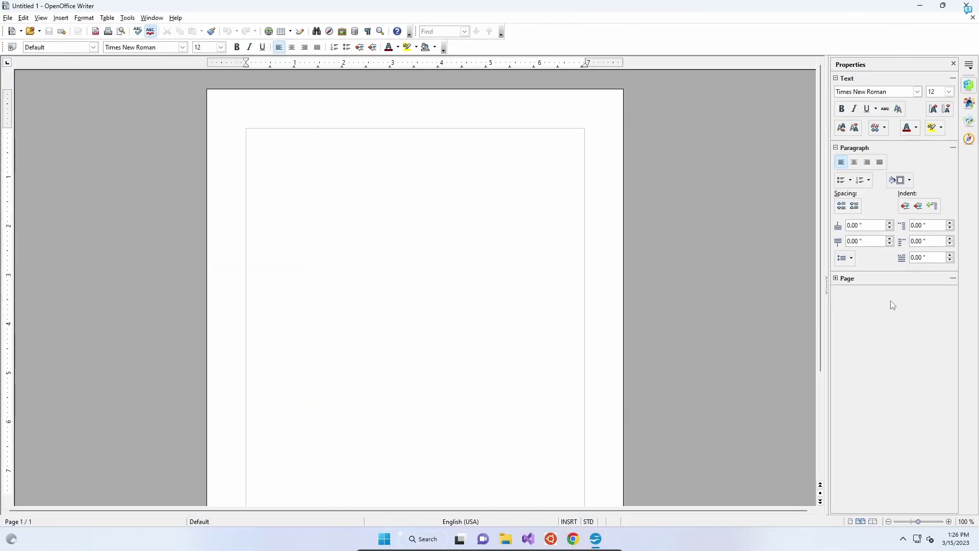
scroll(502, 150, "down", 3)
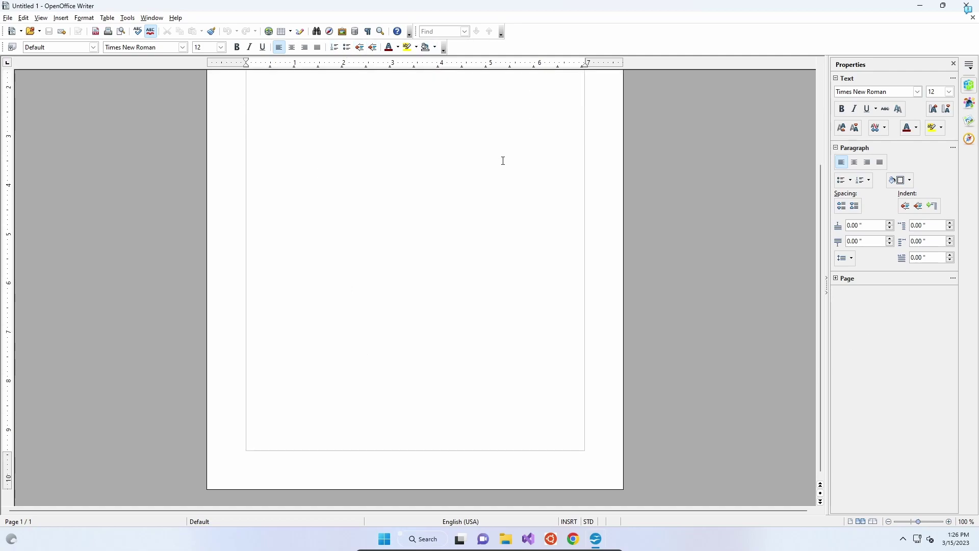
scroll(503, 160, "up", 3)
scroll(502, 163, "down", 3)
scroll(496, 185, "up", 3)
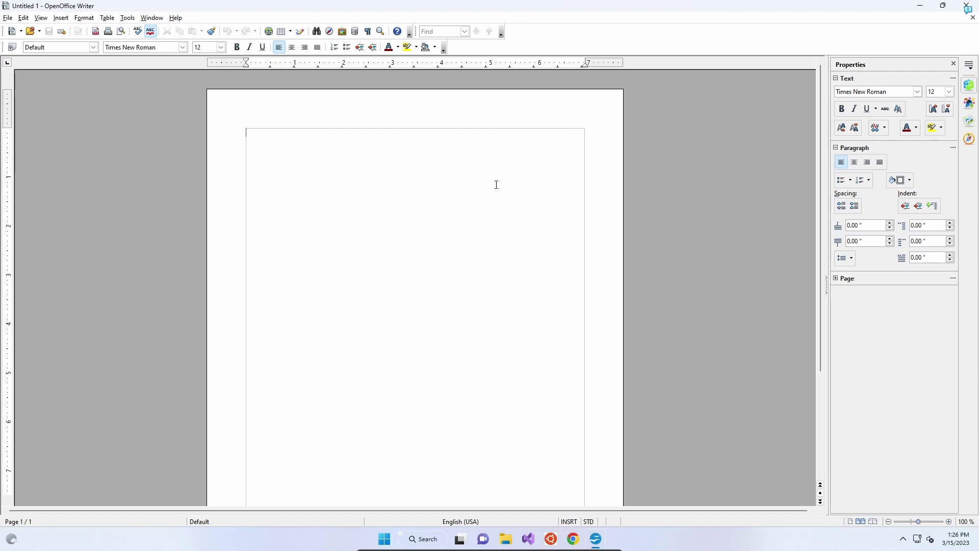
scroll(449, 161, "down", 3)
scroll(357, 107, "up", 3)
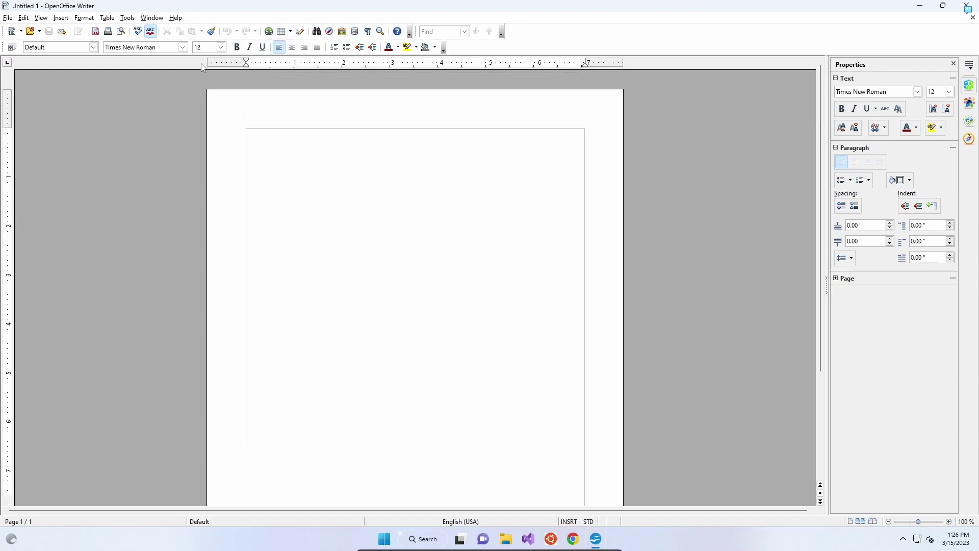